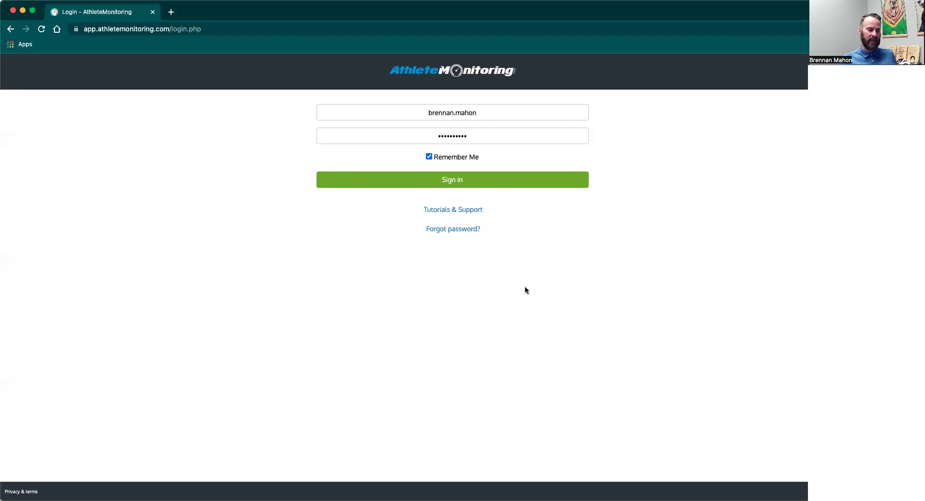
- Sign in with the saved credentials and open the Pandas Pickleball team's dashboard
left_click(504, 186)
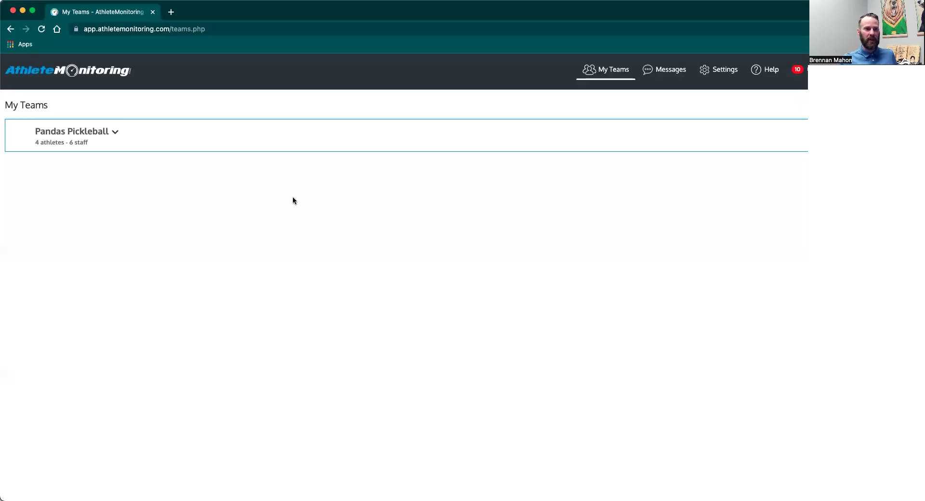
left_click(116, 132)
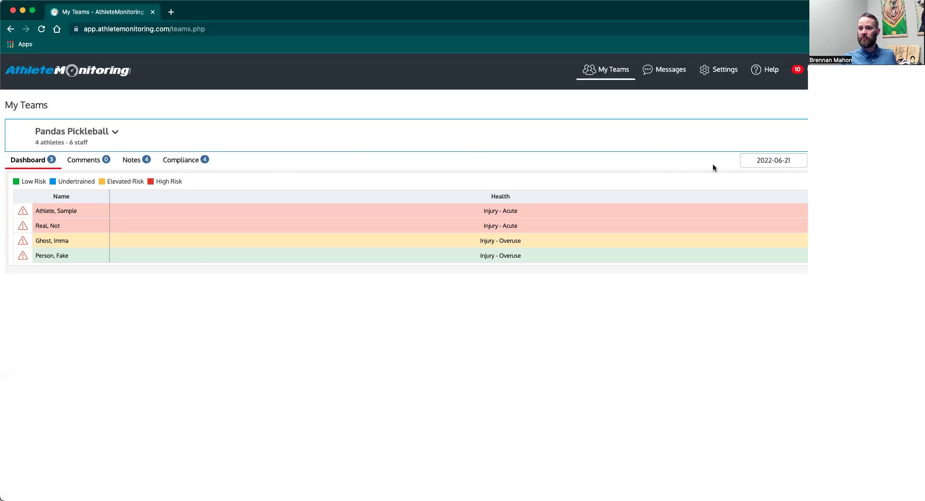
- Check the dashboard's date picker and the team's notes, and return to the team dashboard
left_click(796, 160)
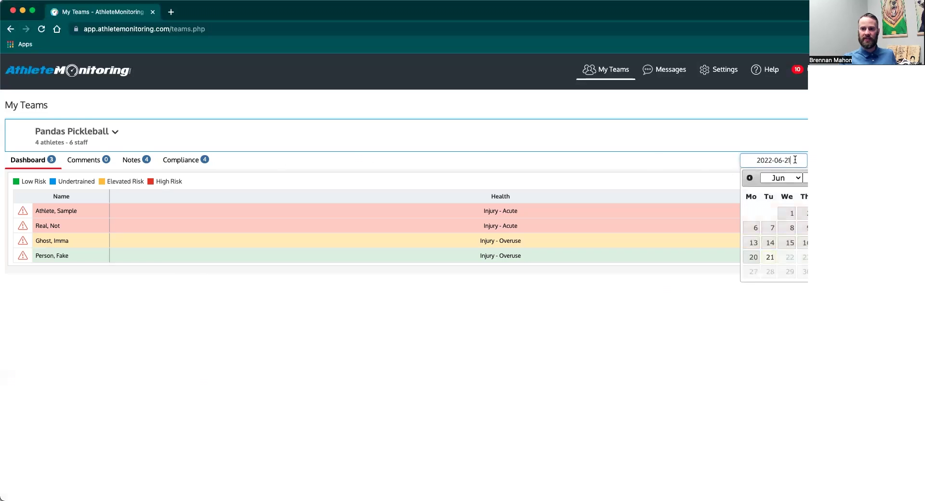
left_click(665, 295)
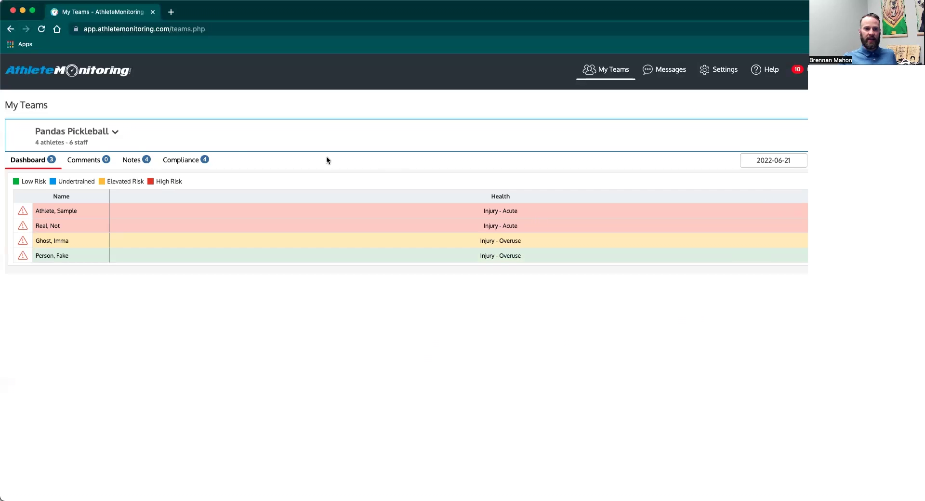
left_click(131, 162)
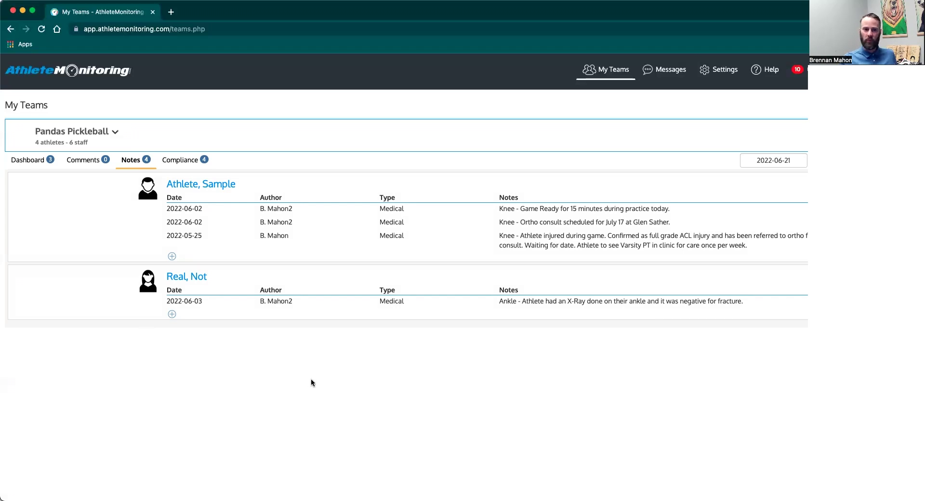
left_click(29, 160)
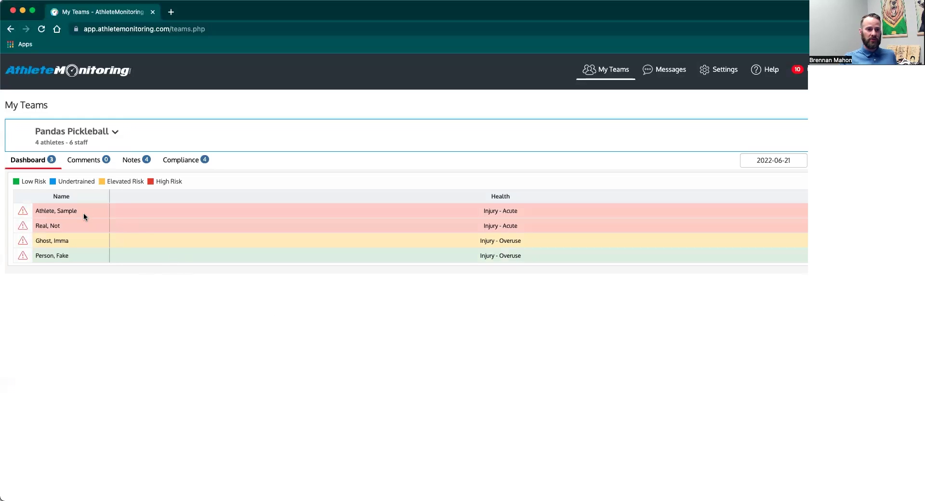
- Review the first listed athlete's acute injury details, including training restrictions and notes, and close them
left_click(508, 213)
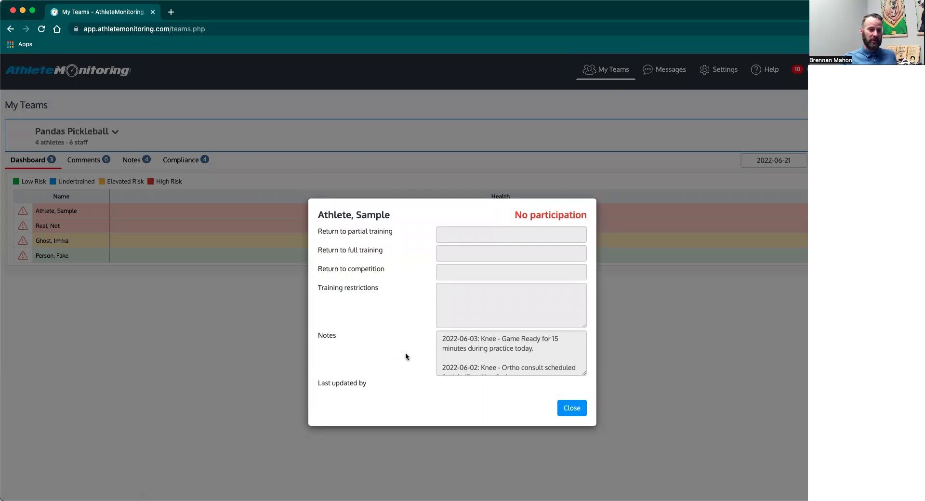
scroll(470, 355, "down", 5)
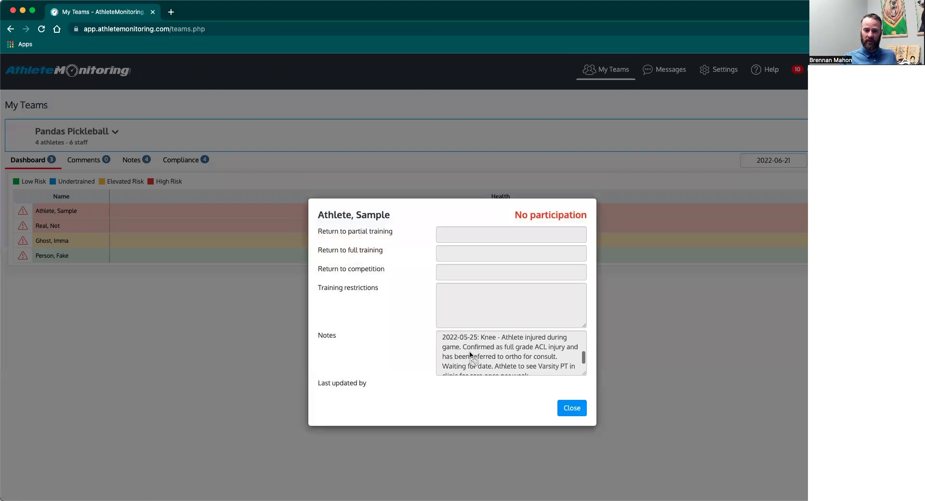
scroll(470, 355, "up", 5)
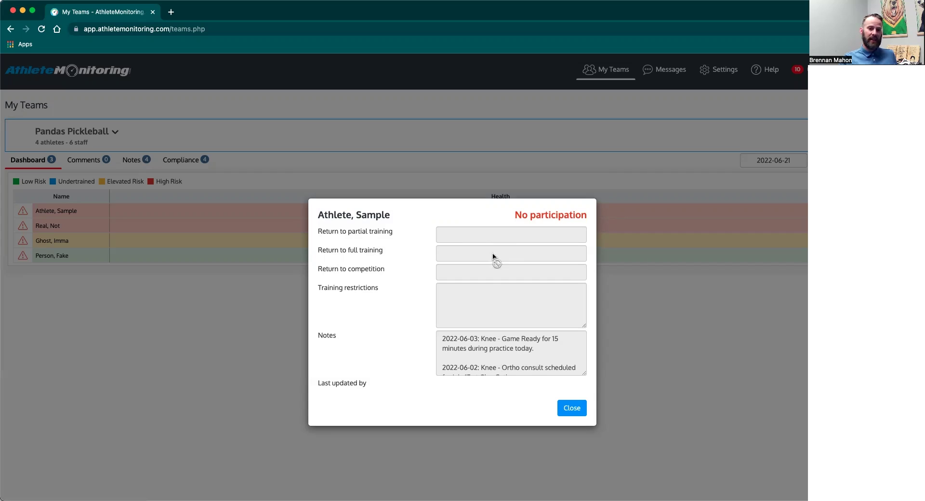
left_click(467, 305)
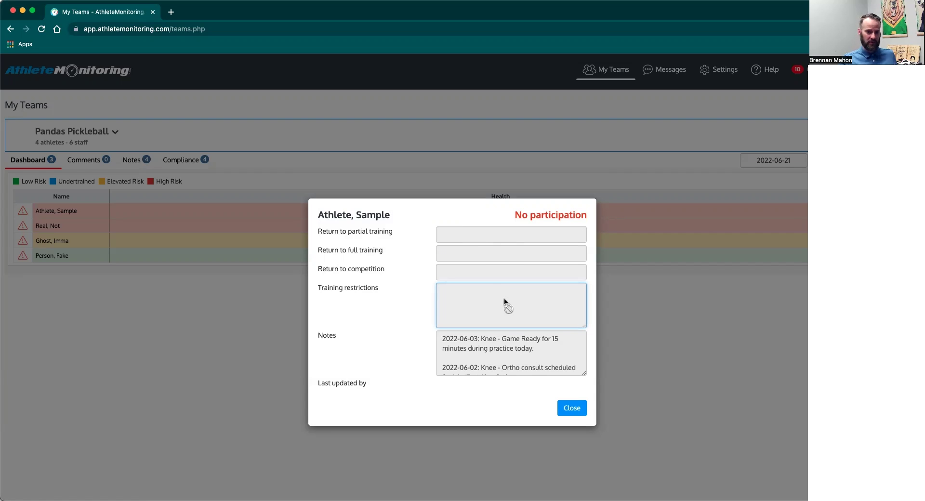
left_click(572, 409)
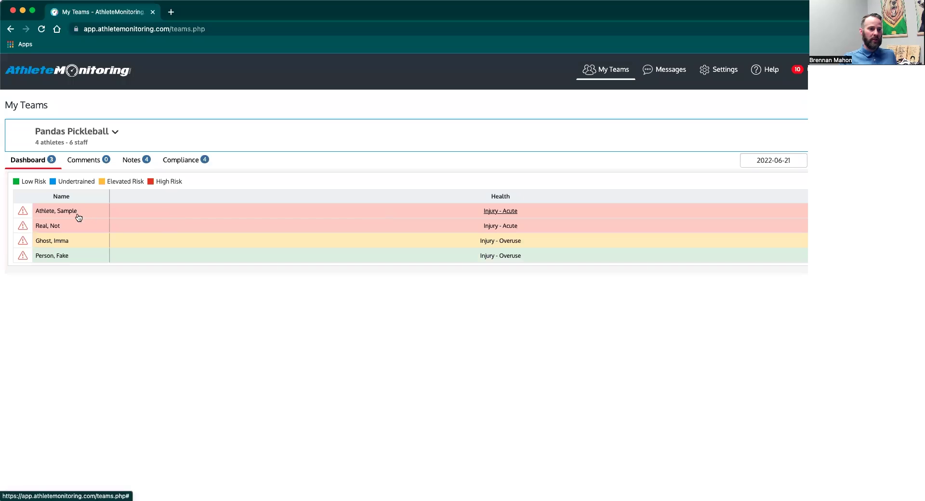
- Open the first listed athlete's profile and examine the alerts, body map and injury diagnosis
left_click(51, 212)
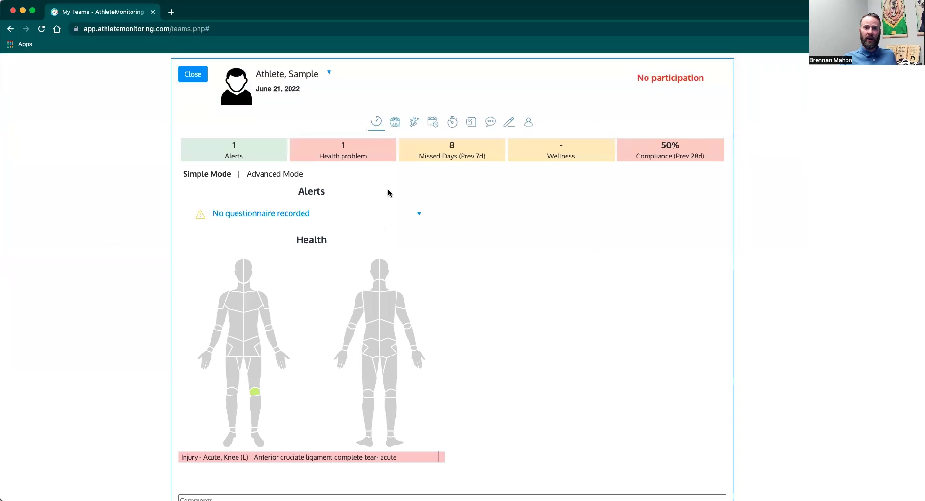
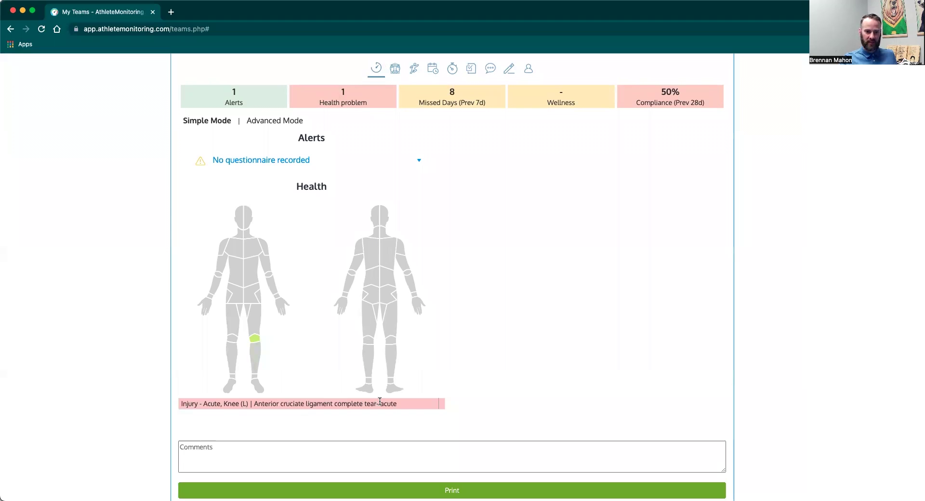
scroll(284, 337, "down", 1)
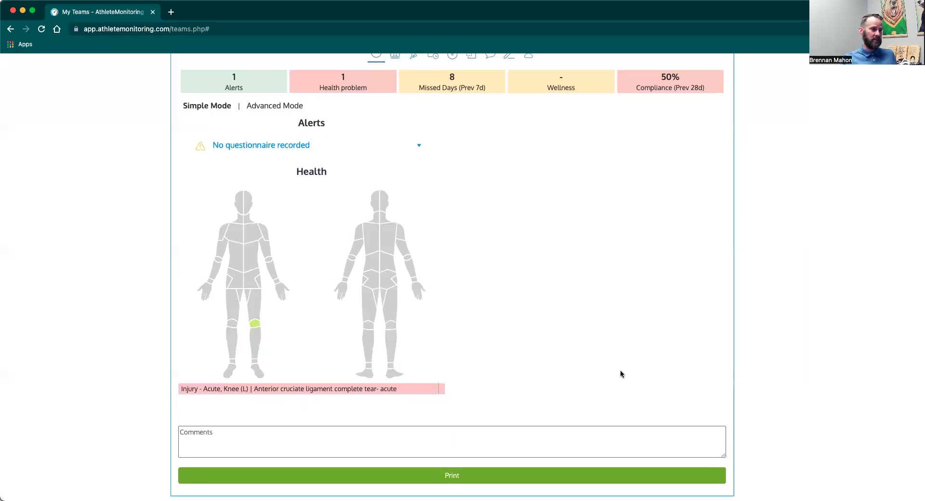
scroll(620, 371, "up", 3)
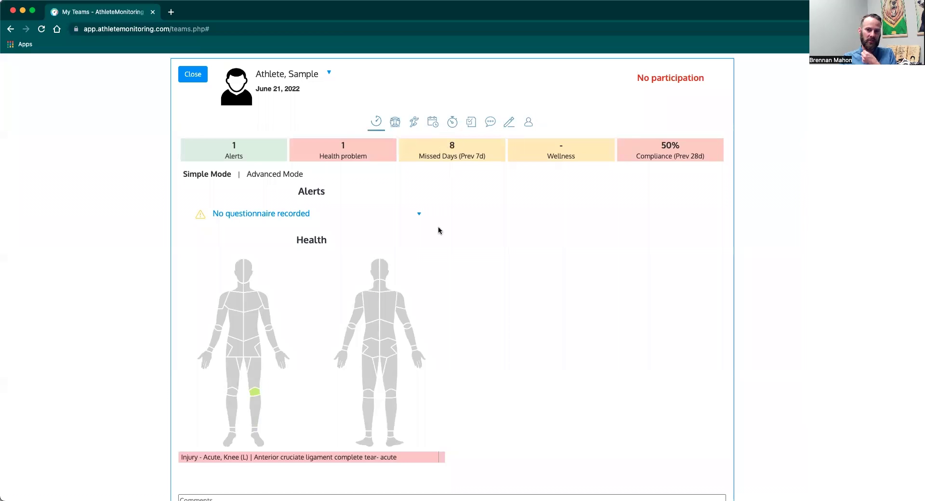
scroll(303, 255, "down", 1)
scroll(147, 337, "down", 1)
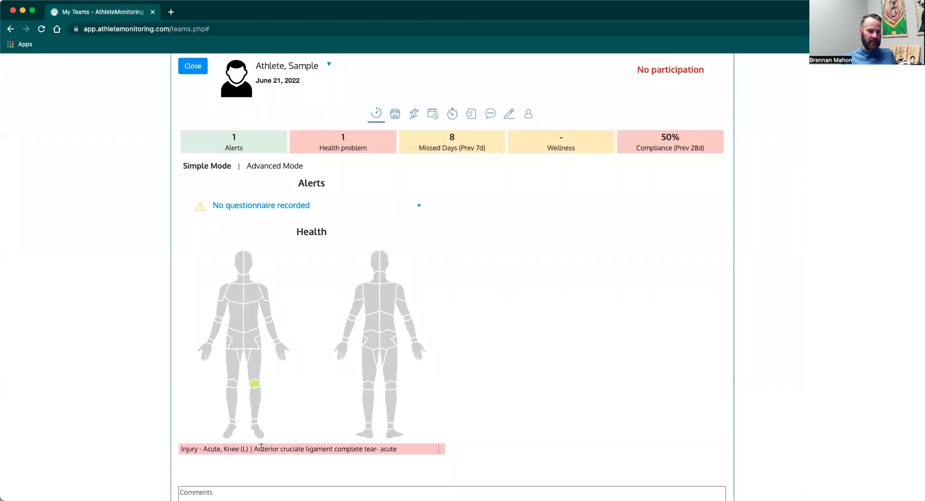
scroll(494, 322, "up", 1)
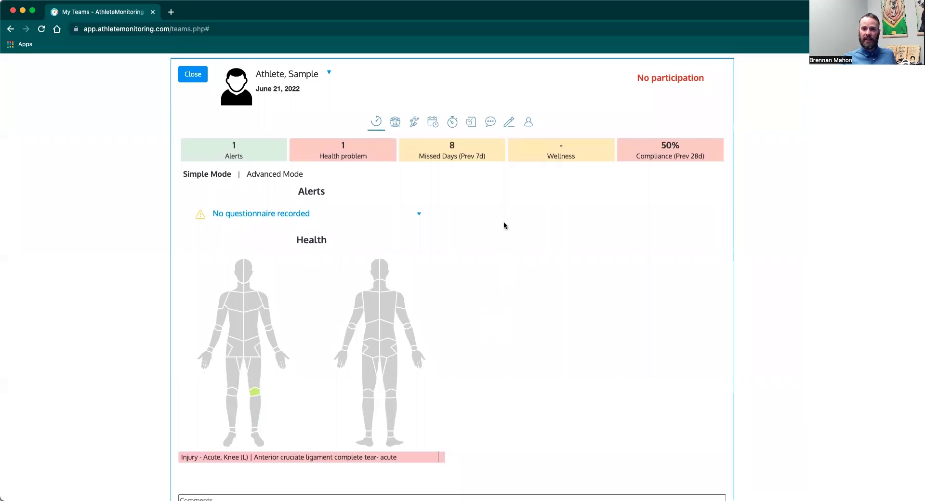
- Open the athlete's notes and read through the medical entries on the knee injury
left_click(509, 123)
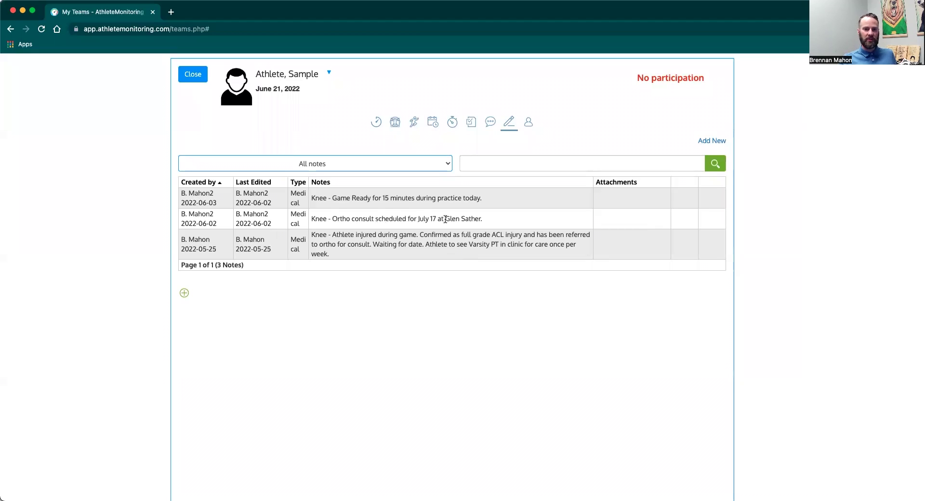
left_click_drag(445, 220, 396, 219)
left_click(468, 325)
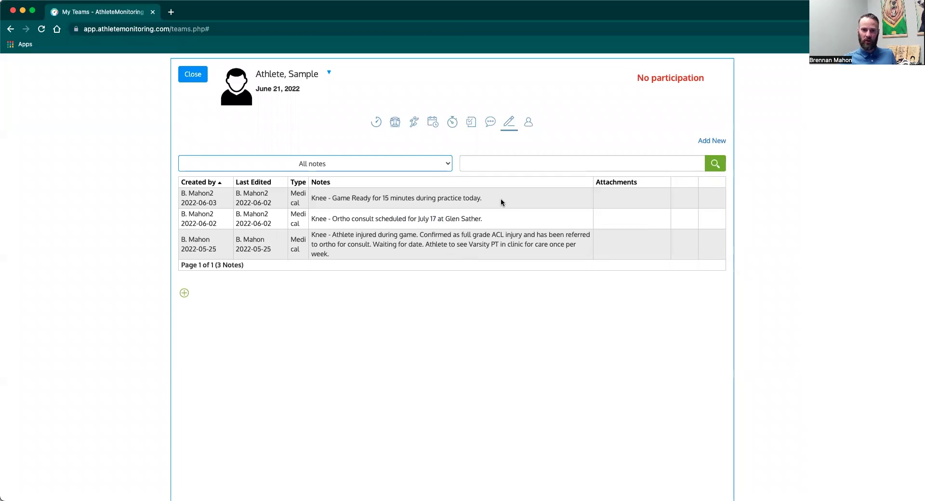
left_click_drag(494, 200, 330, 202)
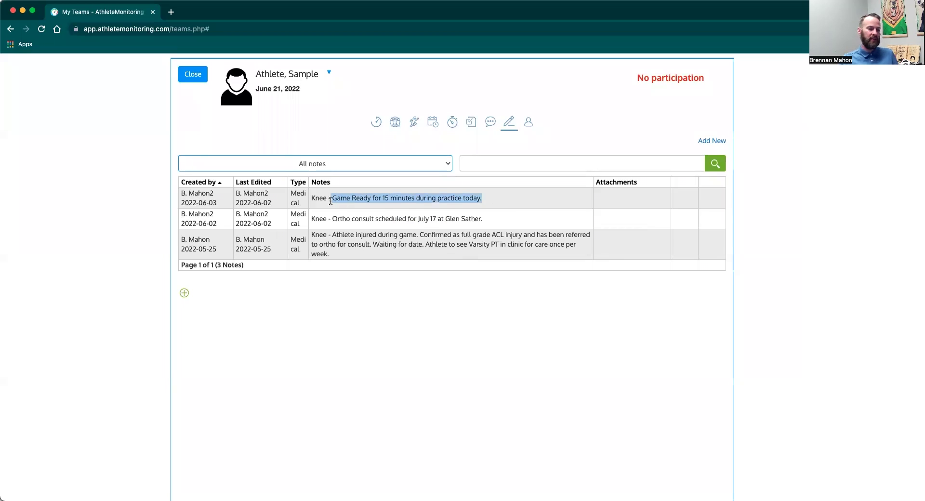
left_click(375, 268)
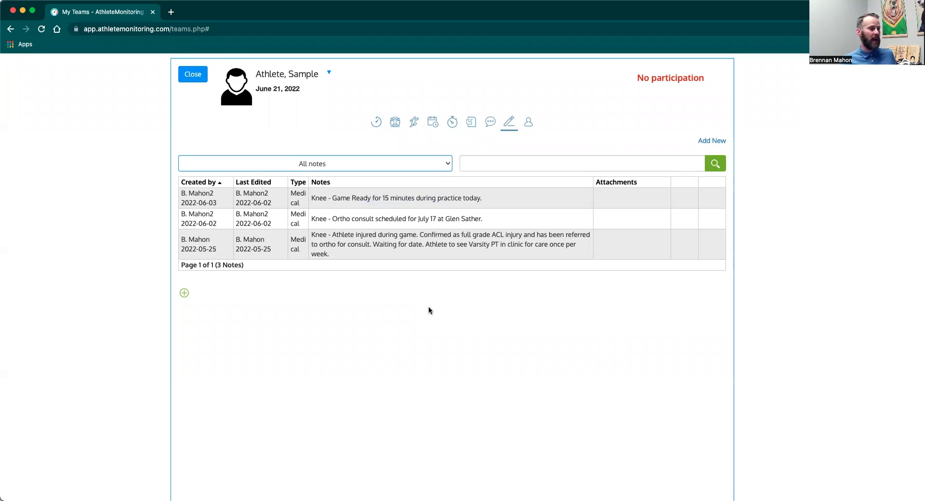
left_click_drag(518, 246, 313, 199)
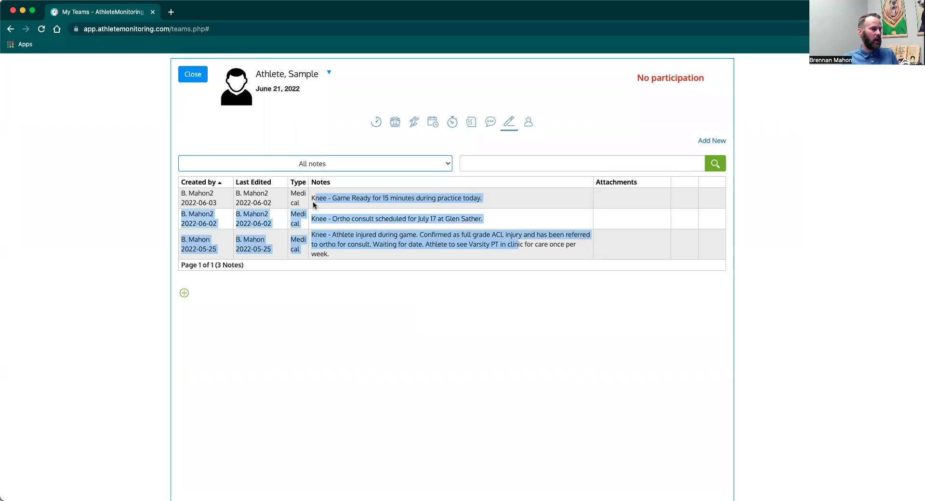
left_click(346, 295)
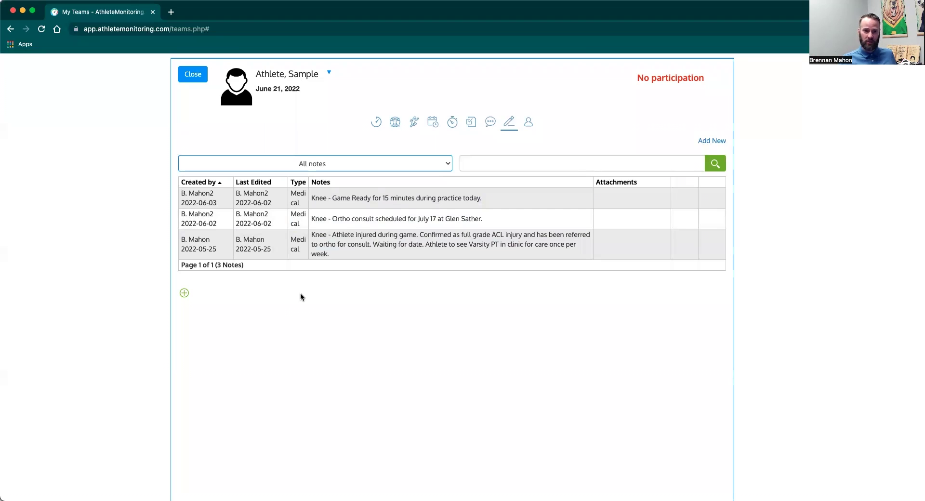
left_click_drag(525, 272, 172, 189)
left_click(411, 306)
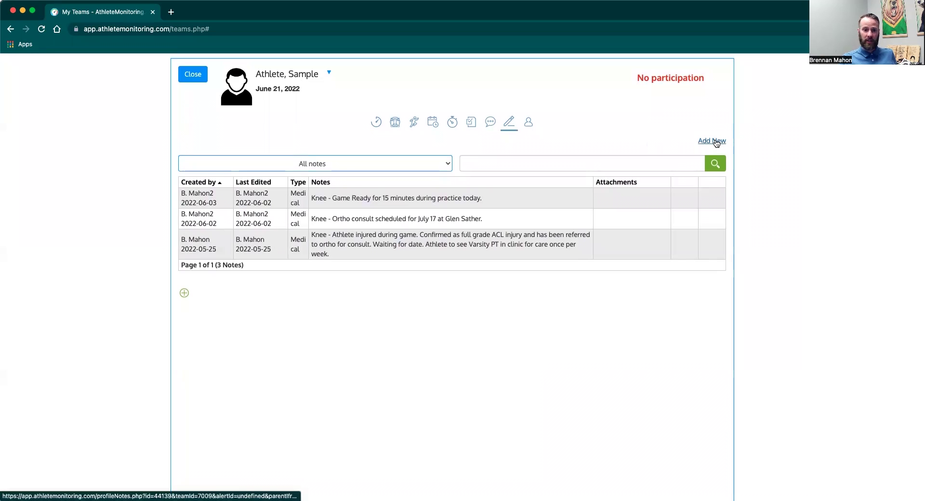
left_click(184, 293)
scroll(467, 291, "down", 2)
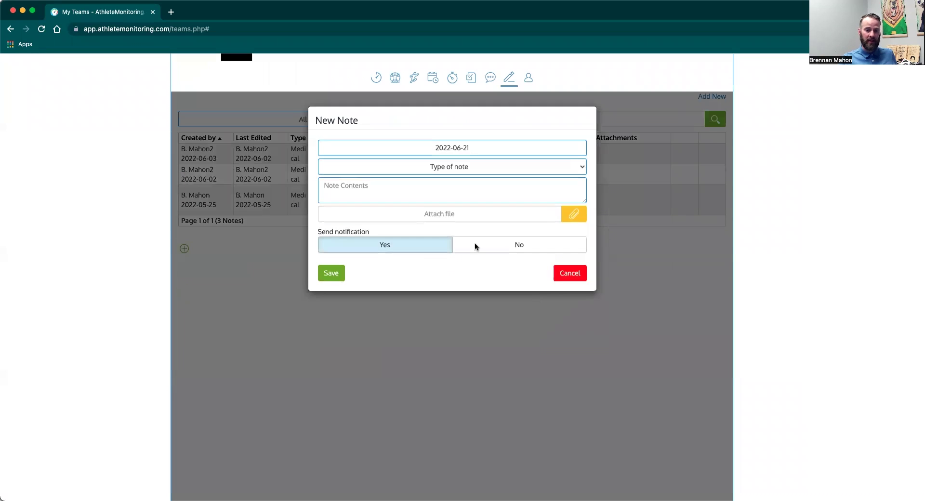
left_click(394, 192)
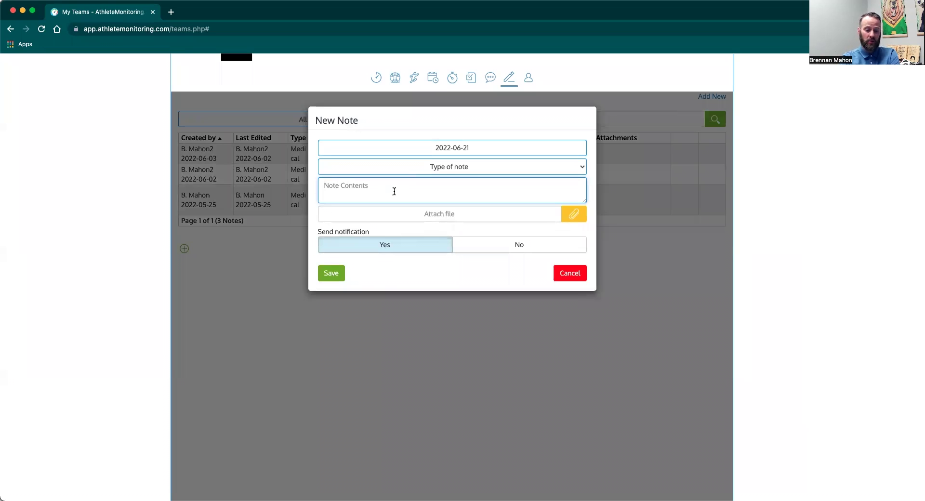
type("Knee -")
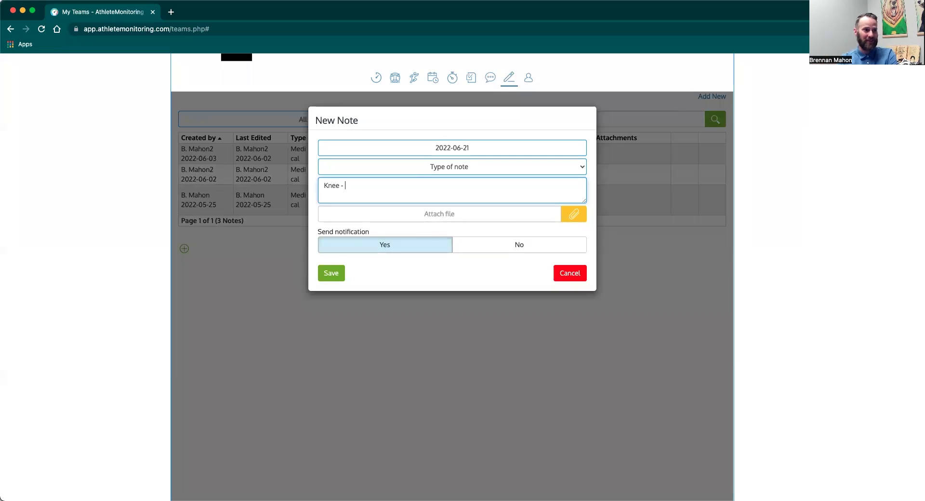
left_click_drag(362, 191, 301, 186)
type("Knee ")
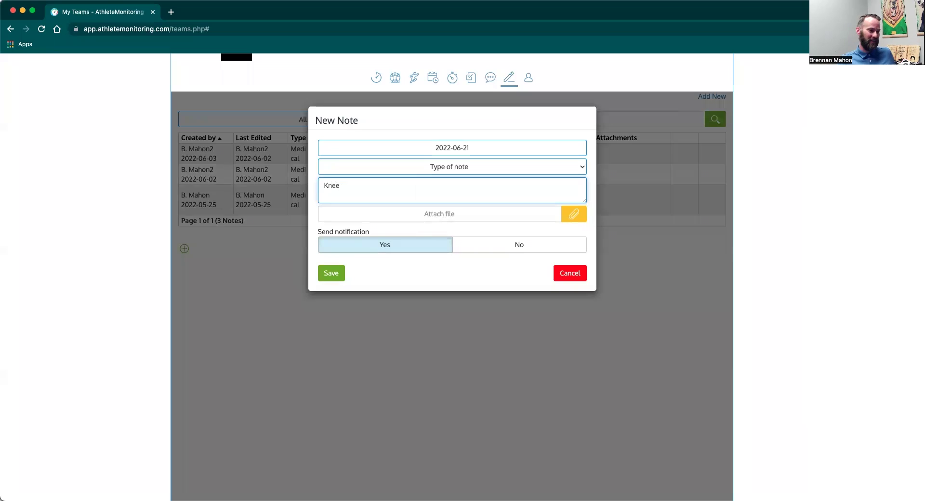
type("-")
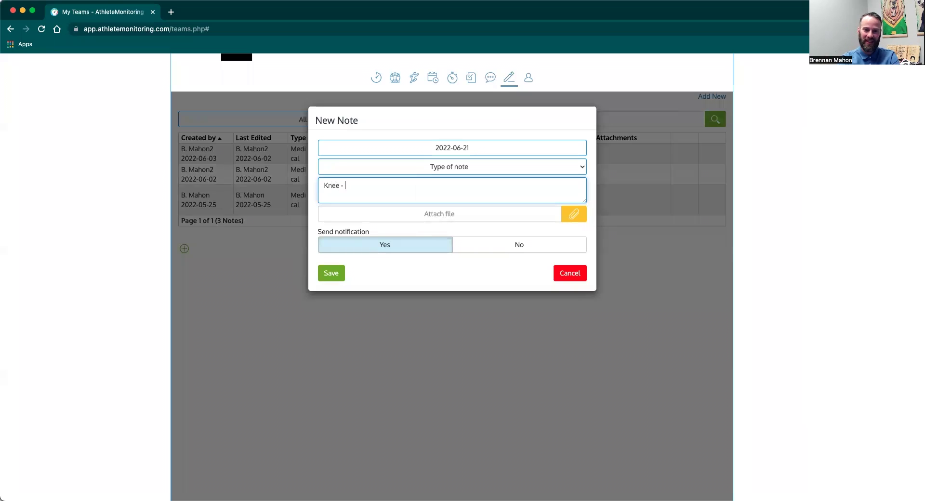
left_click(569, 274)
scroll(443, 320, "up", 2)
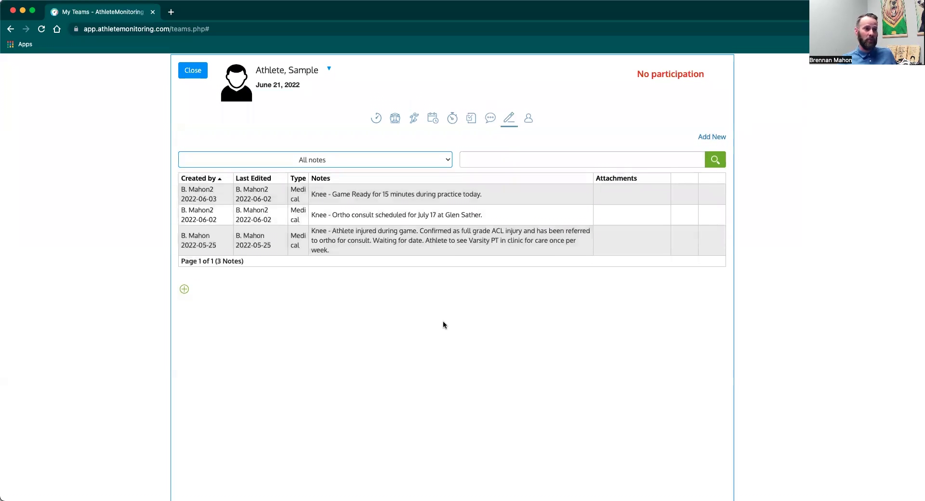
scroll(443, 325, "up", 1)
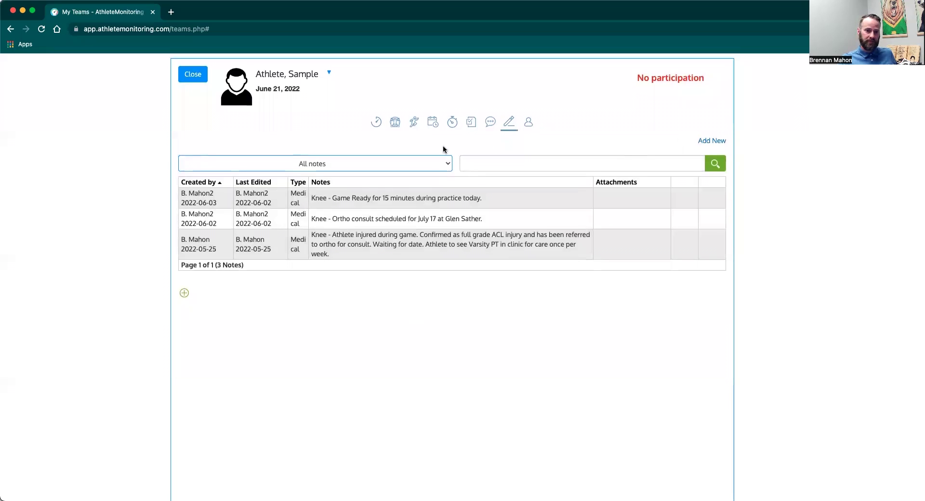
- Filter the athlete's notes by the VIM type, restore the All notes view, and close the athlete's profile
left_click_drag(303, 193, 305, 254)
left_click(362, 314)
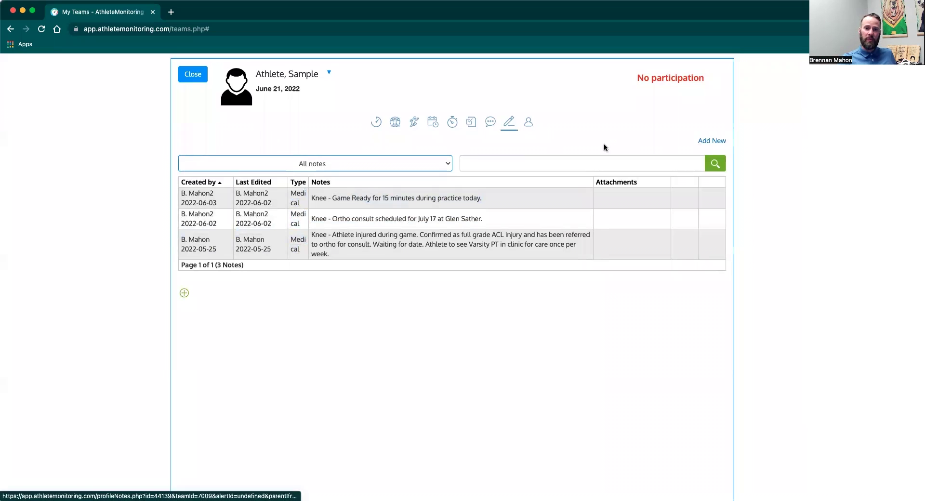
left_click(399, 165)
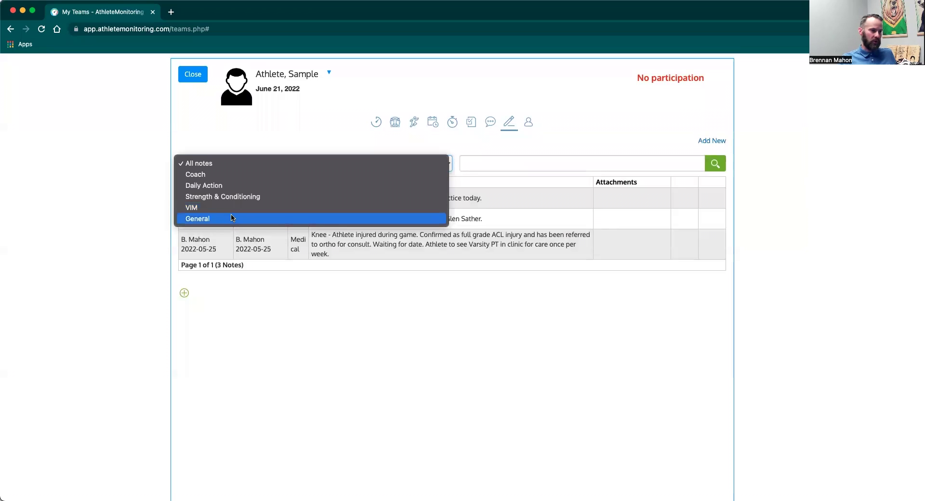
left_click(252, 303)
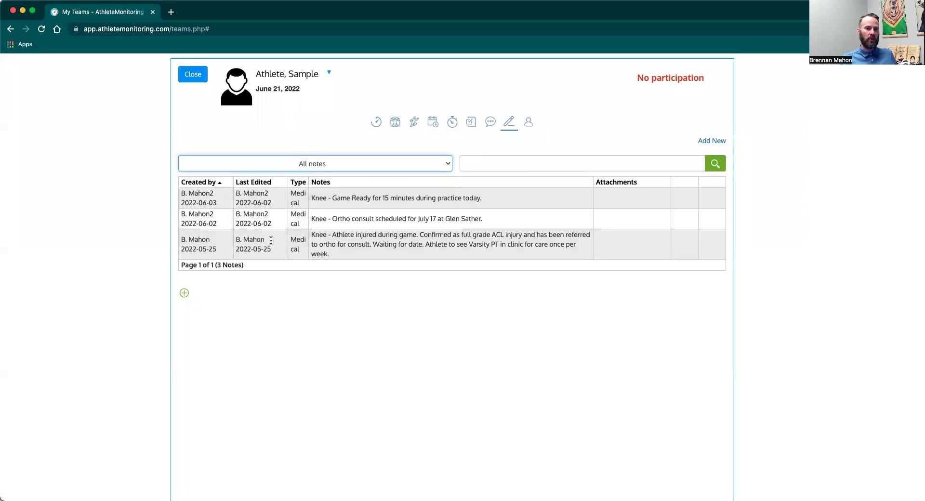
left_click(311, 169)
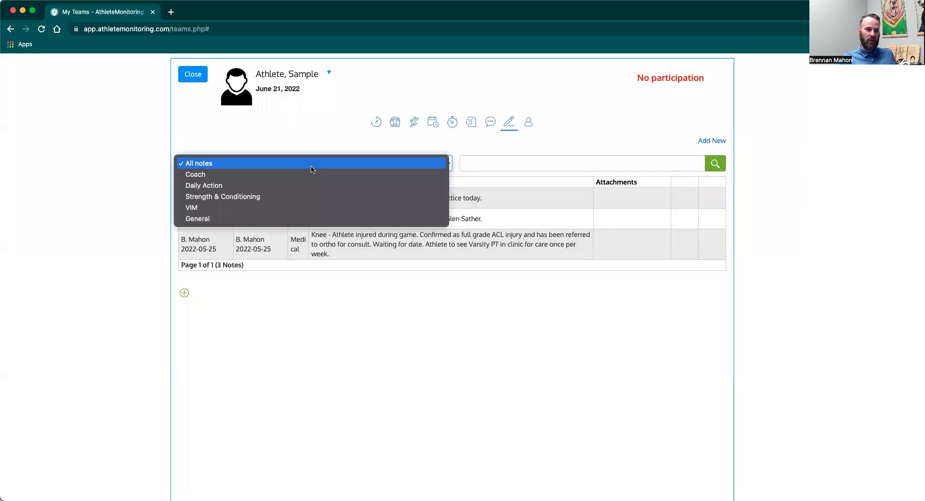
left_click(206, 208)
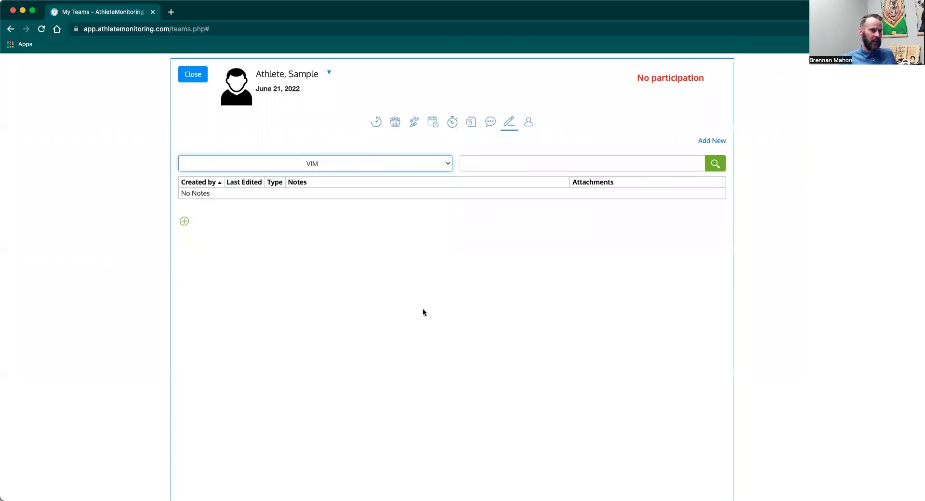
left_click(286, 167)
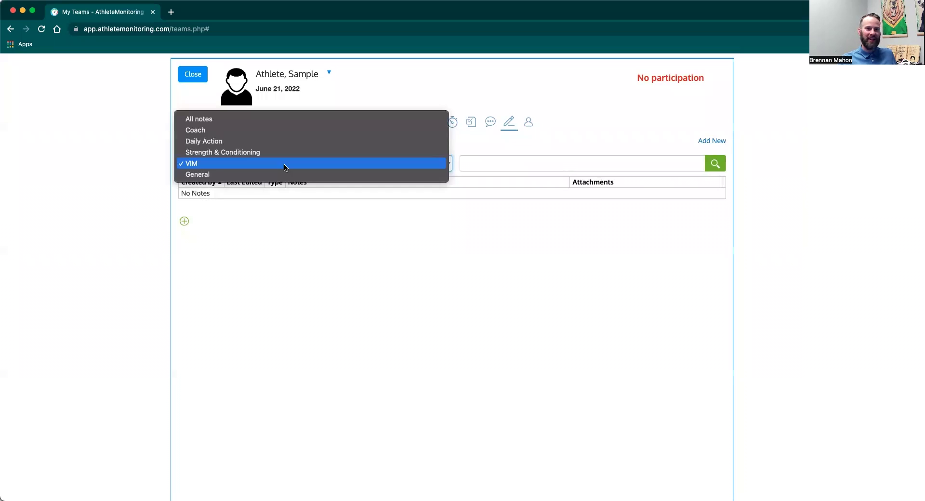
left_click(201, 119)
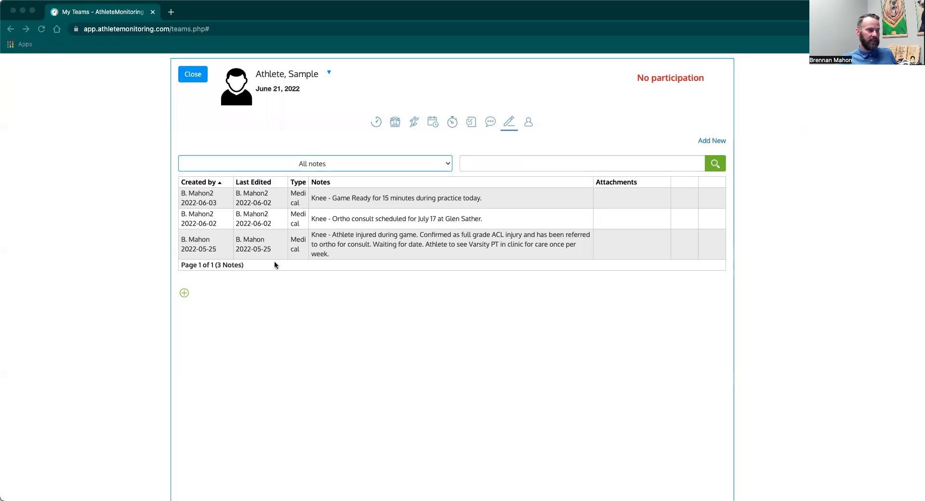
left_click(193, 77)
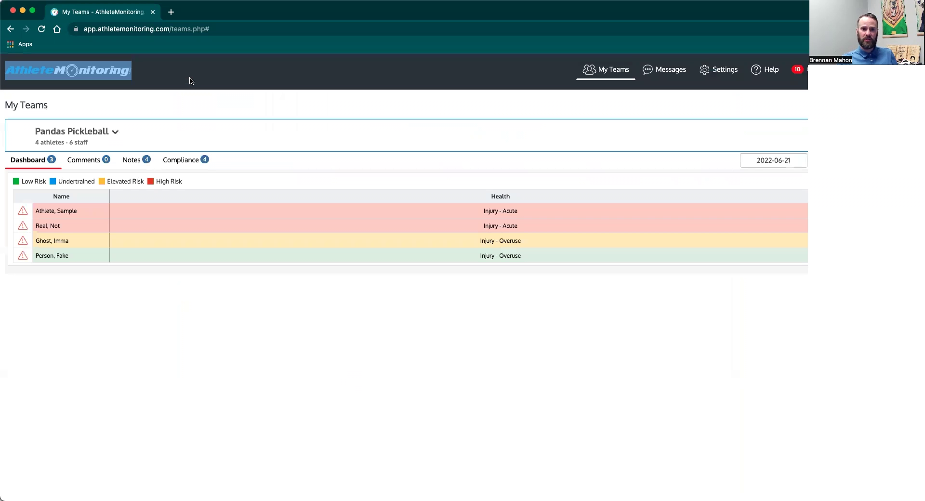